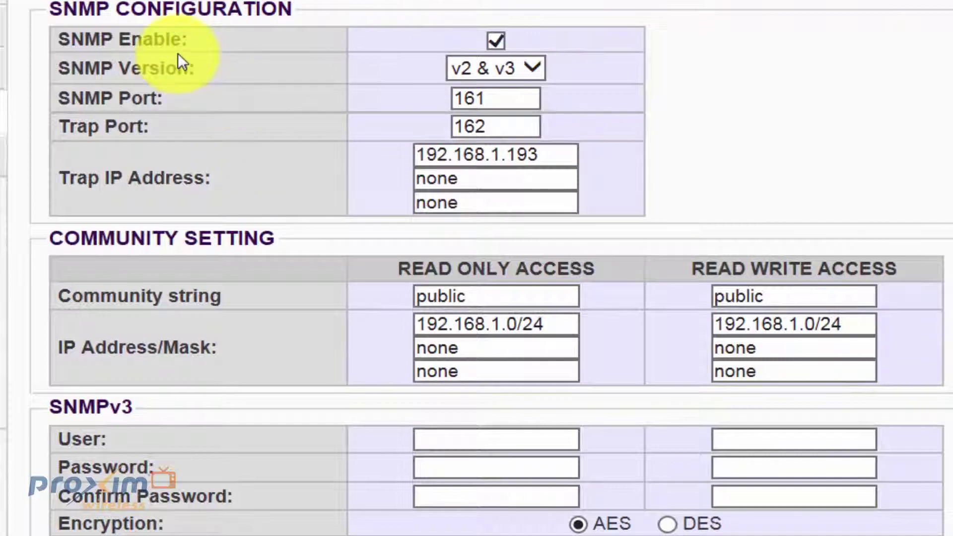
# Step: Enable SNMP on the GX-810 with version v2 & v3, confirming SNMP port 161 and trap port 162
pyautogui.click(494, 41)
pyautogui.click(514, 69)
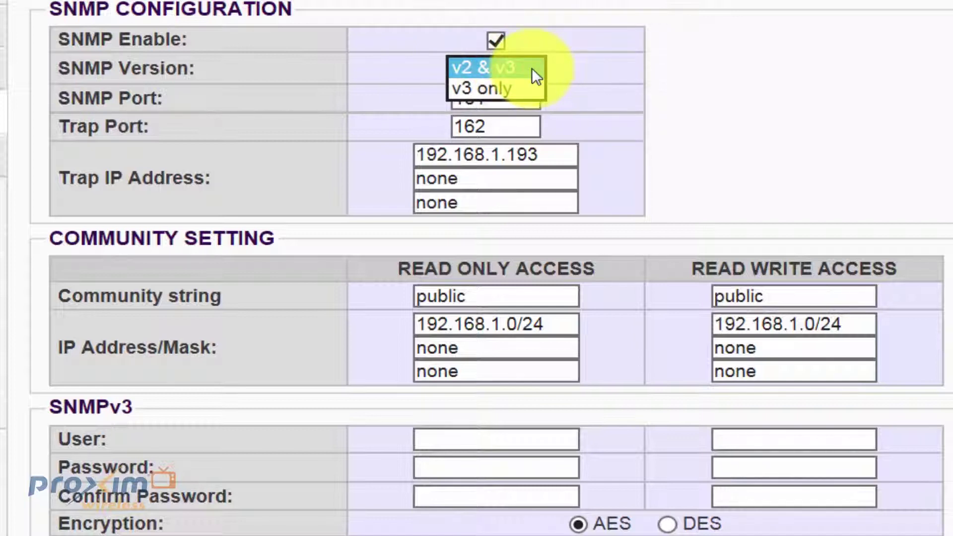
pyautogui.click(533, 69)
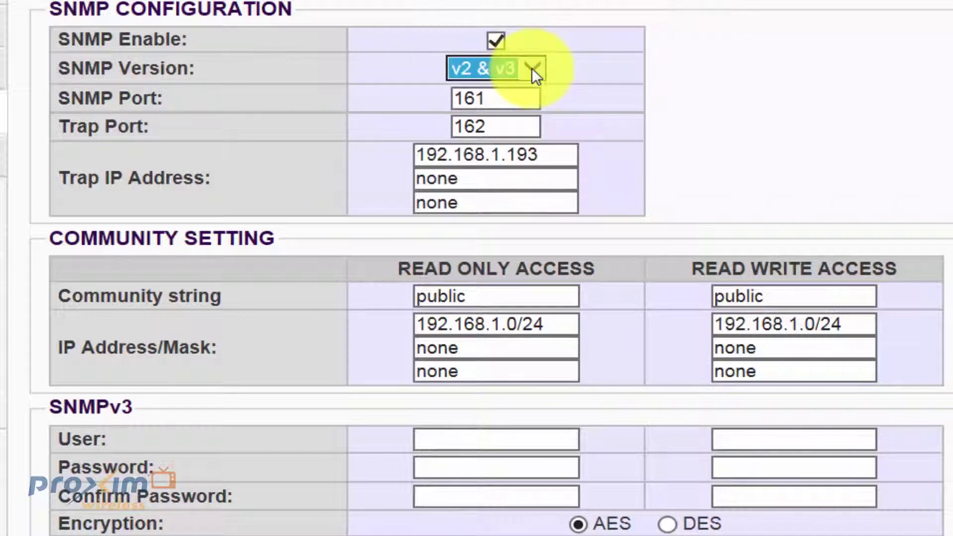
pyautogui.click(562, 73)
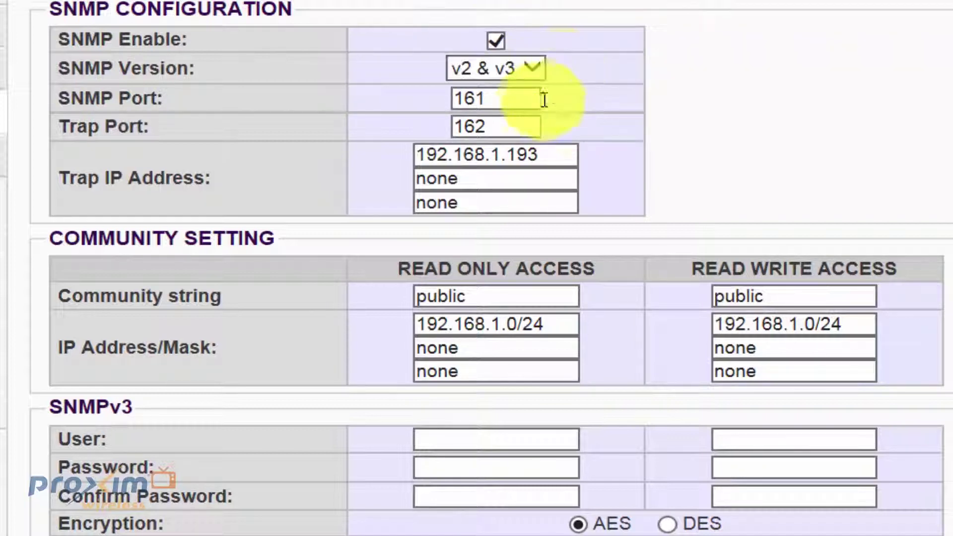
pyautogui.click(504, 123)
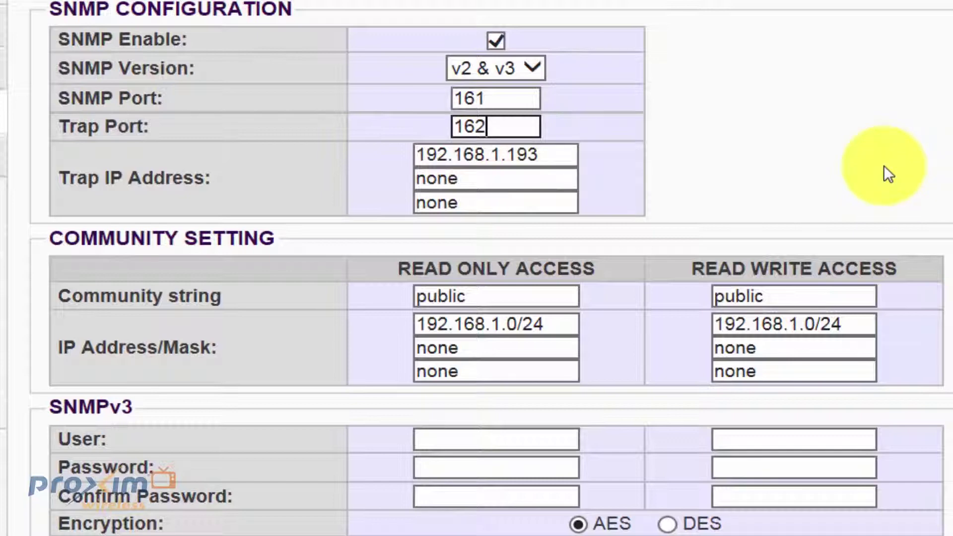
pyautogui.scroll(-3, 889, 173)
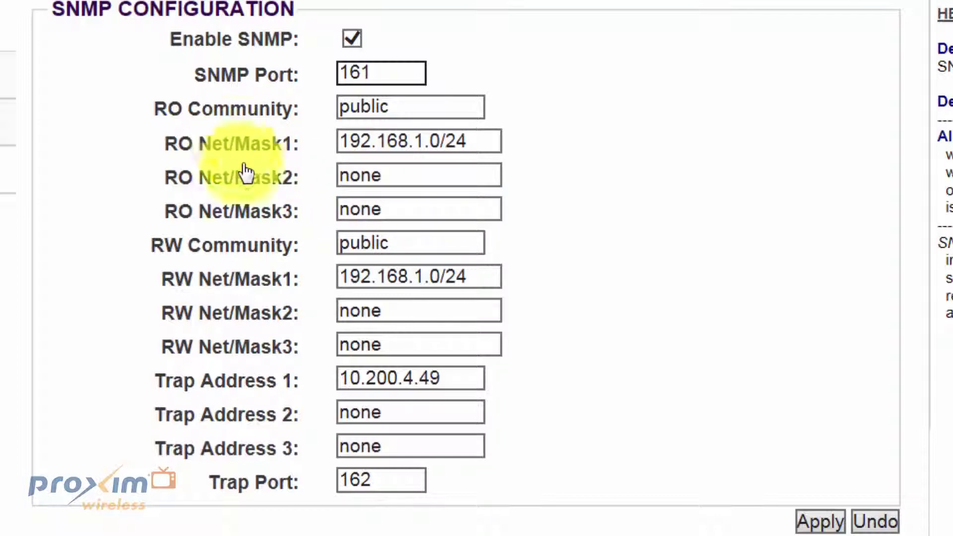
pyautogui.click(357, 141)
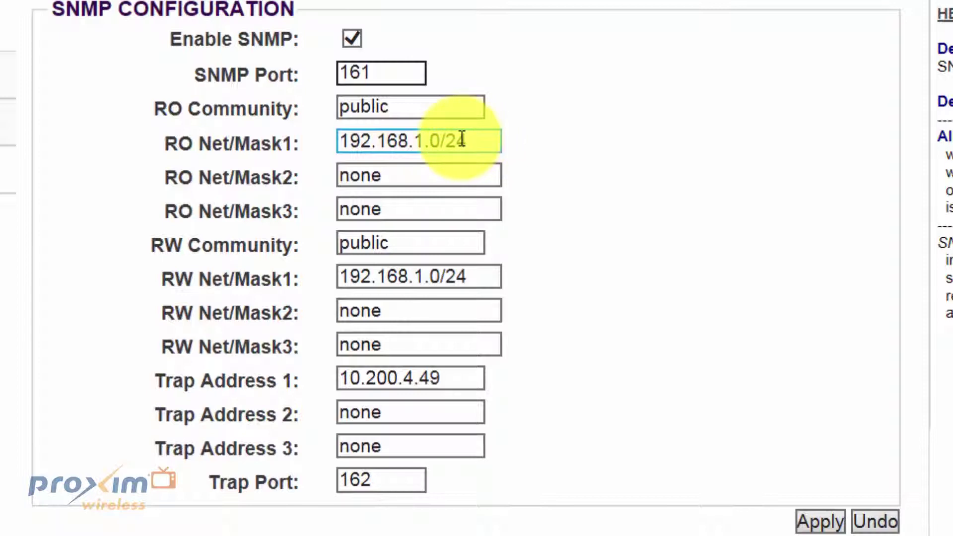
# Step: Check the GX-800 read-write access networks are set to 192.168.1.0/24
pyautogui.click(400, 311)
pyautogui.click(398, 286)
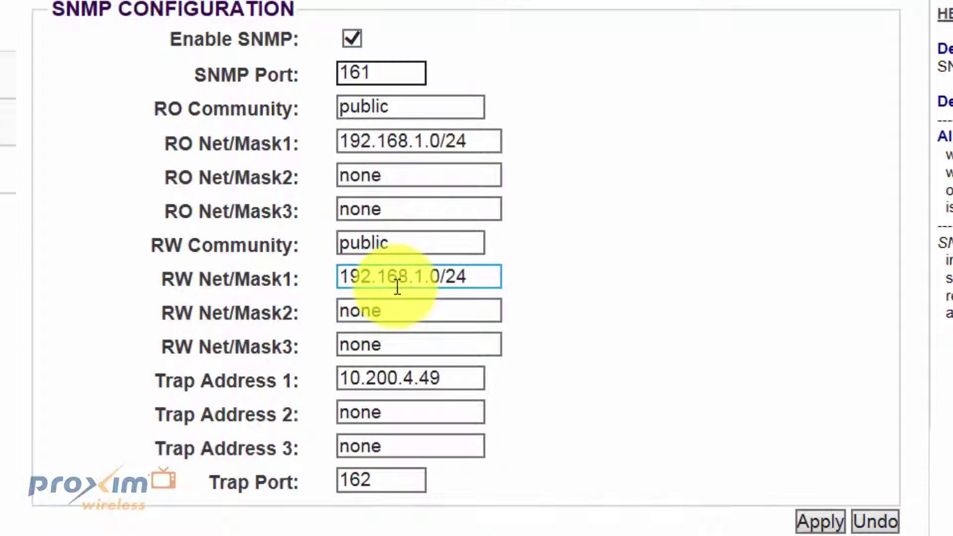
pyautogui.click(396, 304)
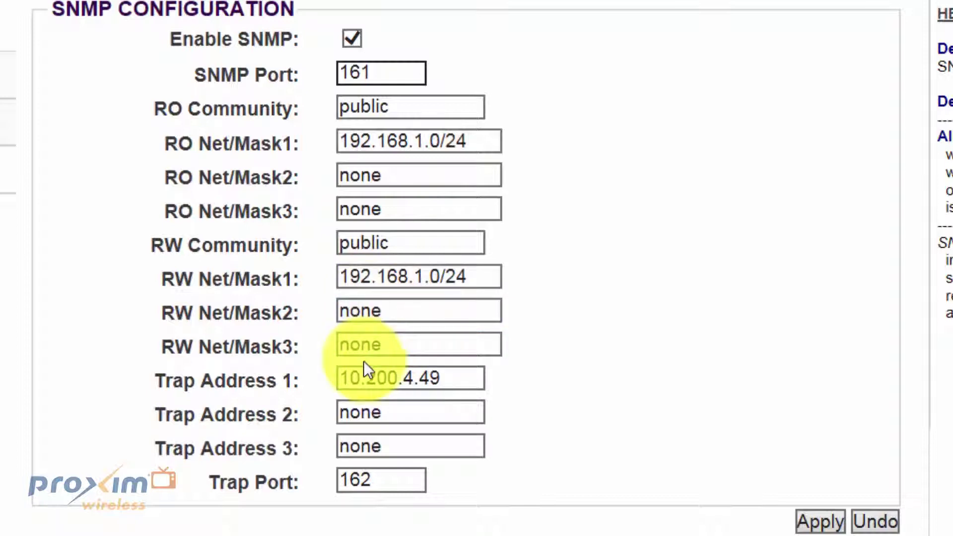
# Step: Confirm trap address 10.200.4.49 with trap port 162 and apply the GX-800 SNMP settings
pyautogui.click(390, 376)
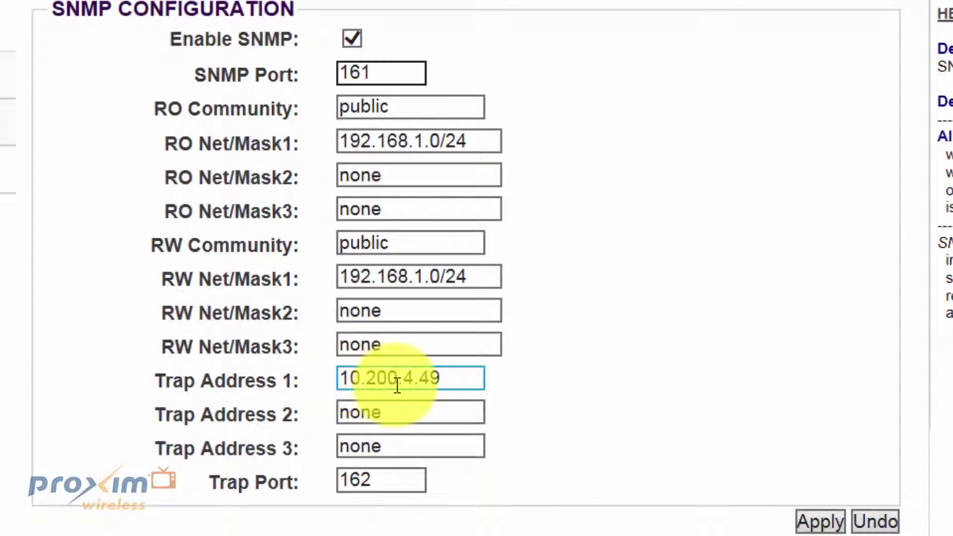
pyautogui.click(389, 444)
pyautogui.click(415, 387)
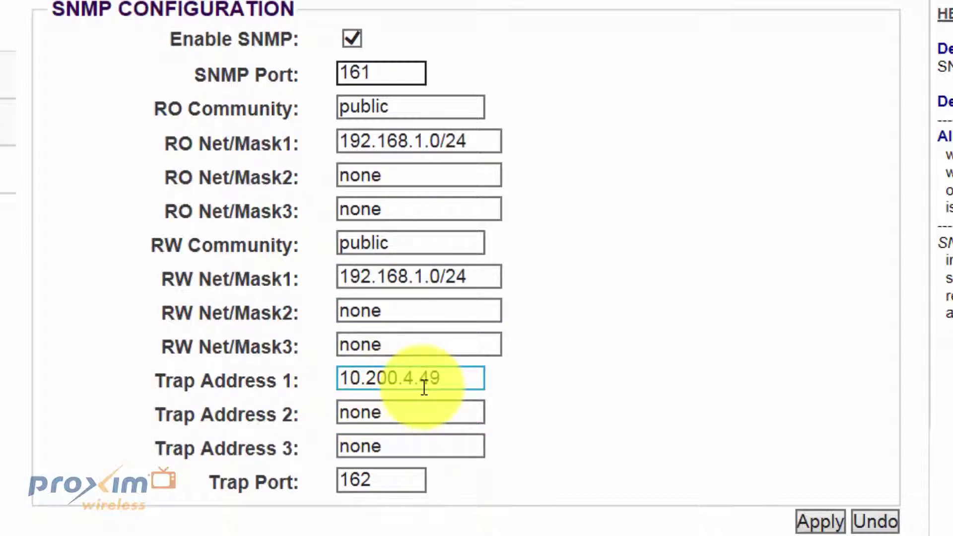
pyautogui.click(373, 447)
pyautogui.click(276, 394)
pyautogui.click(372, 377)
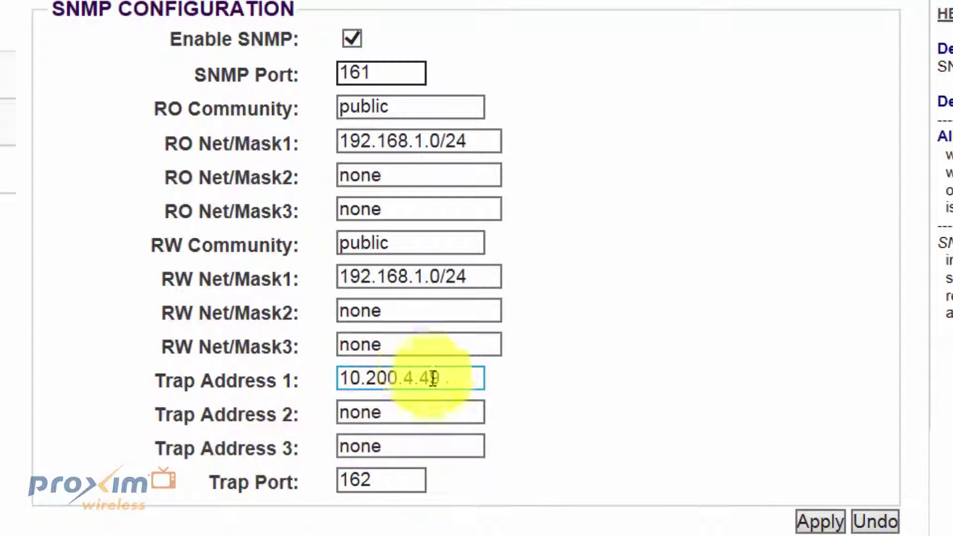
pyautogui.click(375, 485)
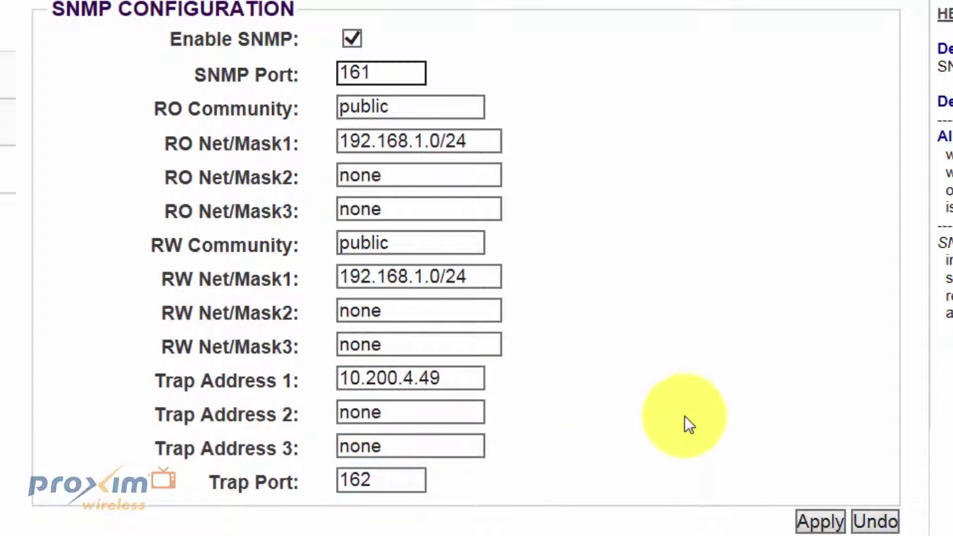
pyautogui.click(817, 519)
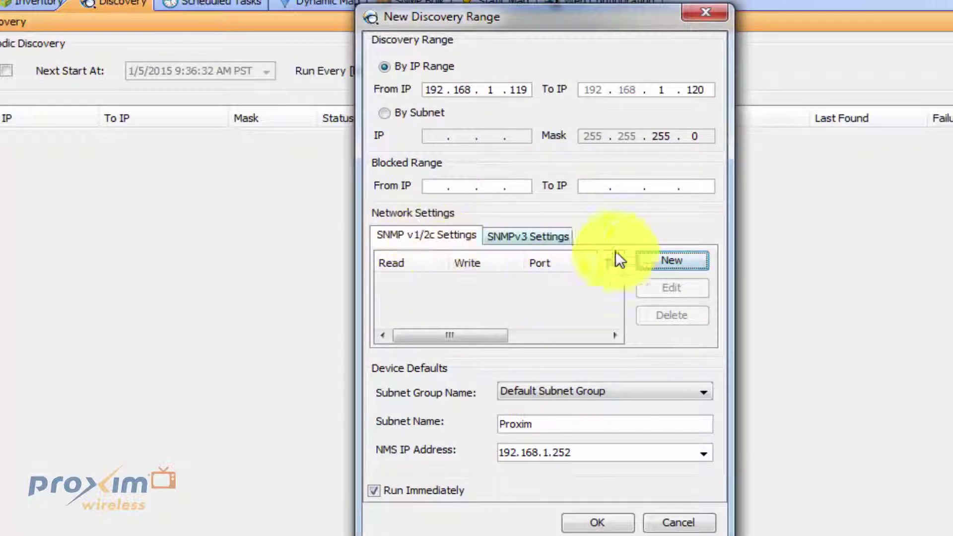
# Step: Add SNMP v2c discovery credentials with public communities on port 161
pyautogui.click(660, 263)
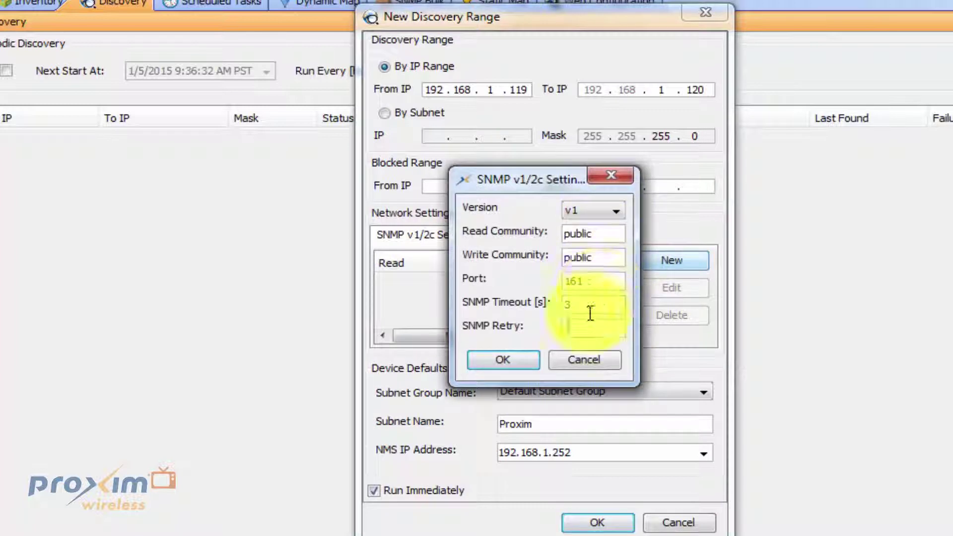
pyautogui.click(603, 212)
pyautogui.click(594, 239)
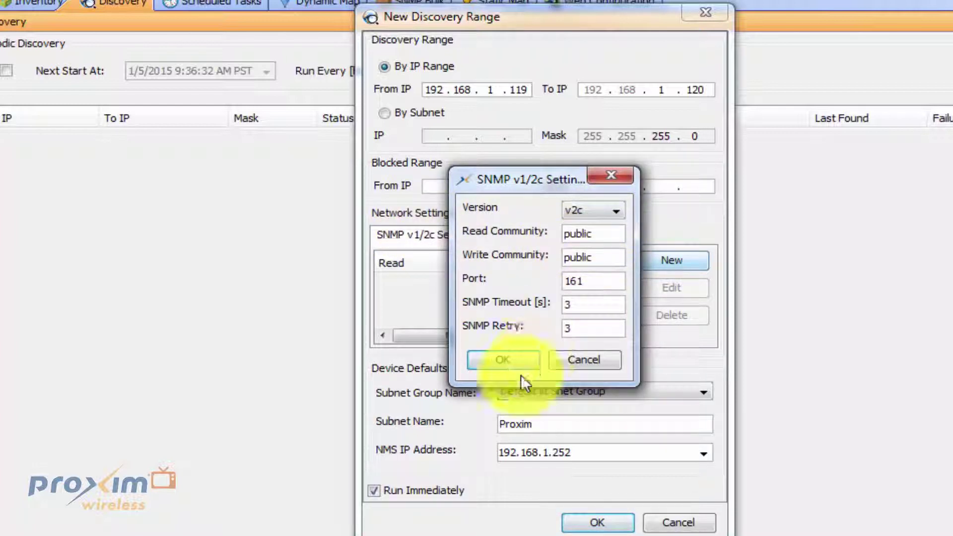
pyautogui.click(501, 360)
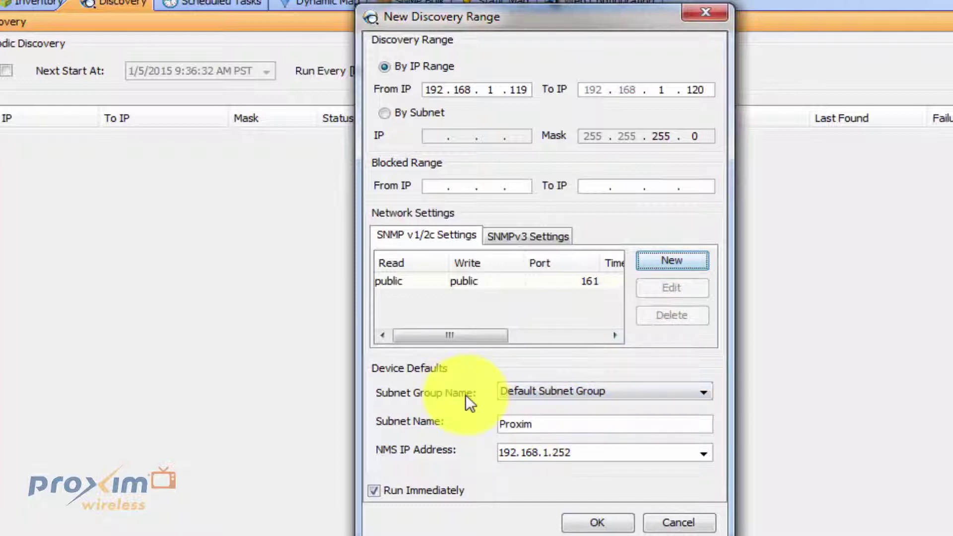
# Step: Keep Default Subnet Group and start discovery of 192.168.1.119–192.168.1.120 immediately
pyautogui.click(556, 391)
pyautogui.click(555, 392)
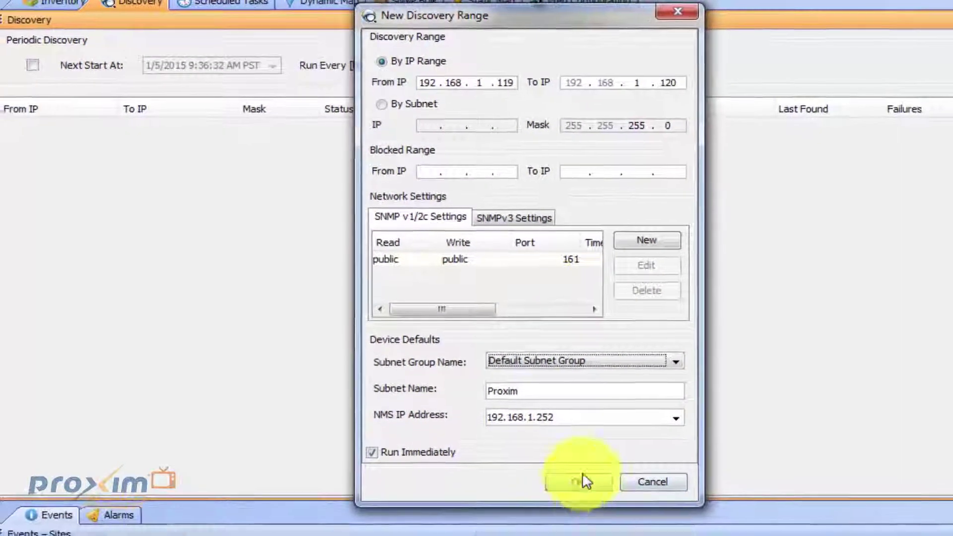
pyautogui.click(584, 477)
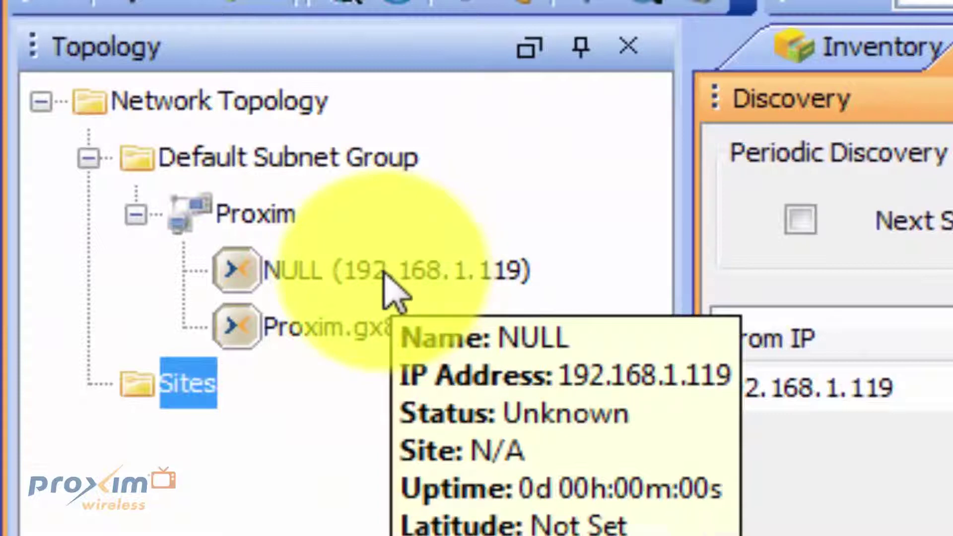
# Step: Select the NULL (192.168.1.119) and Proxim.gx800_COM-THO radios in turn to check their green status
pyautogui.click(390, 273)
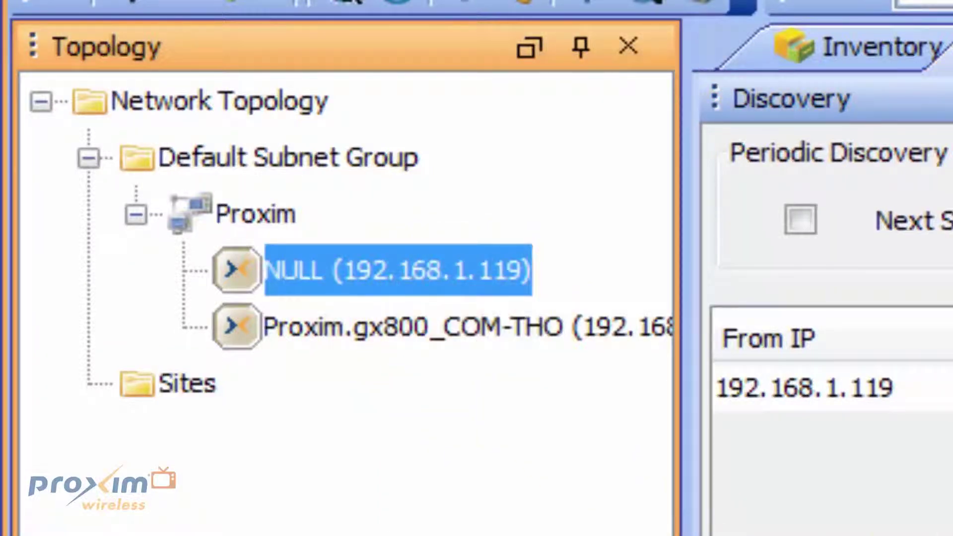
pyautogui.click(378, 332)
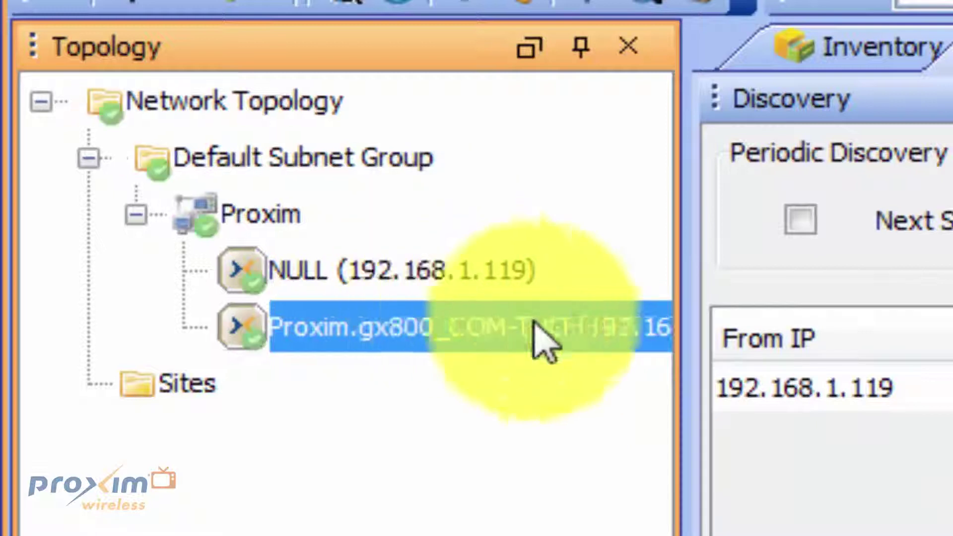
pyautogui.click(432, 280)
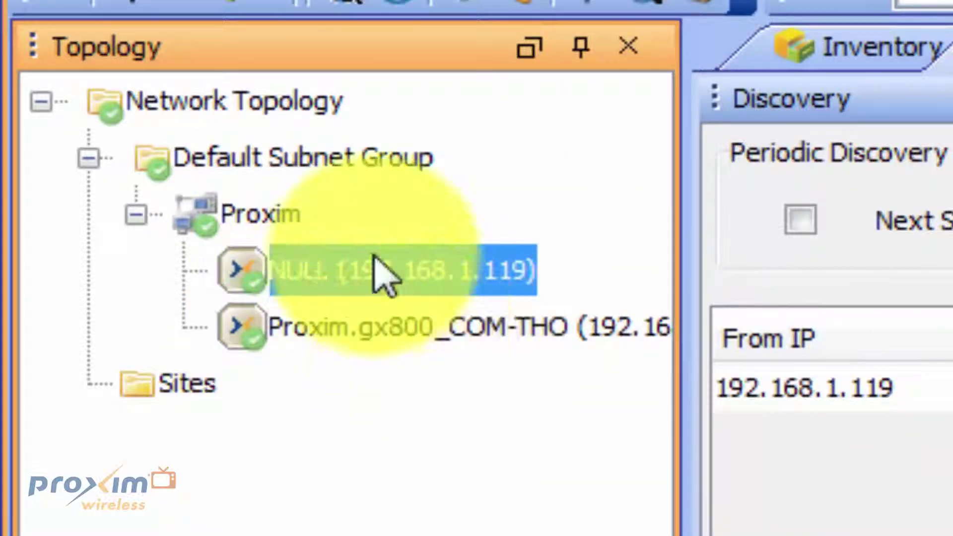
pyautogui.click(383, 327)
pyautogui.click(355, 278)
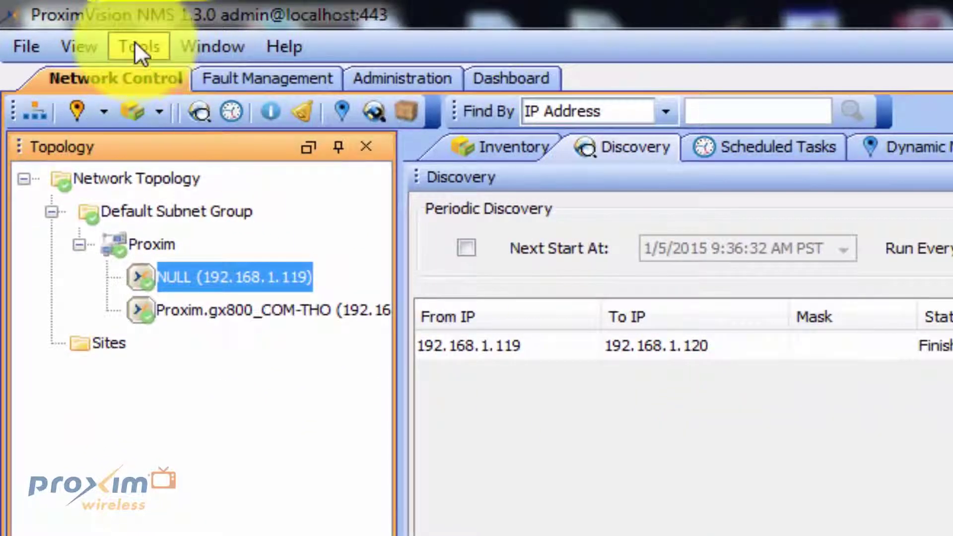
pyautogui.click(139, 47)
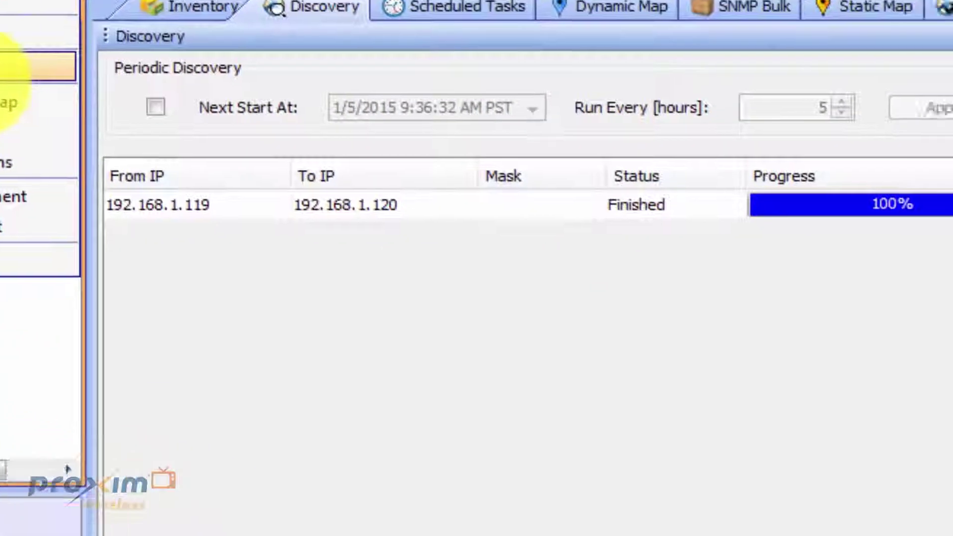
pyautogui.click(225, 206)
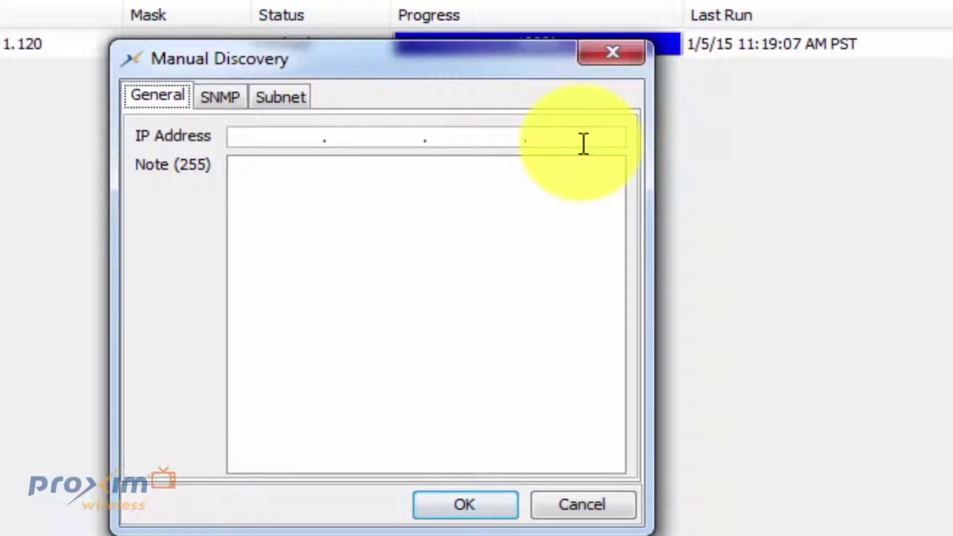
pyautogui.click(222, 99)
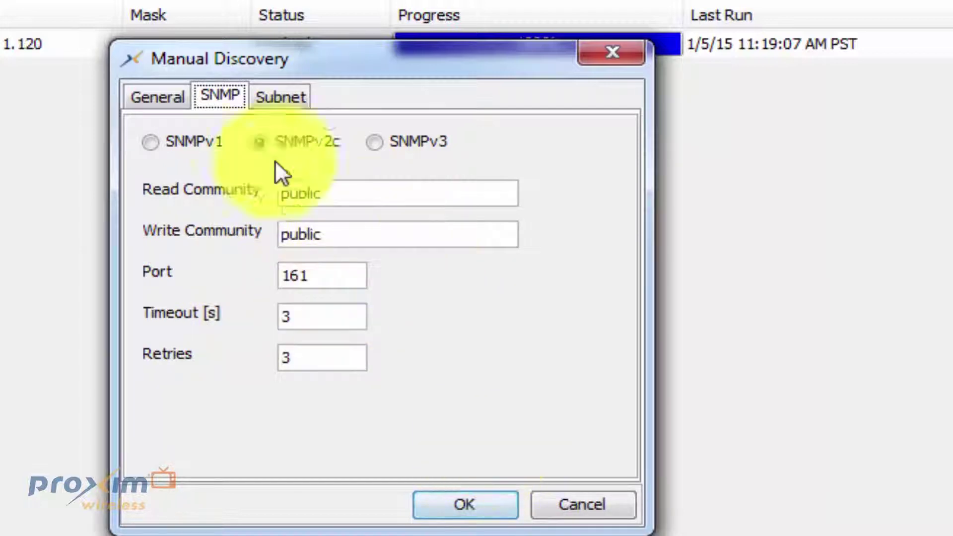
pyautogui.click(273, 99)
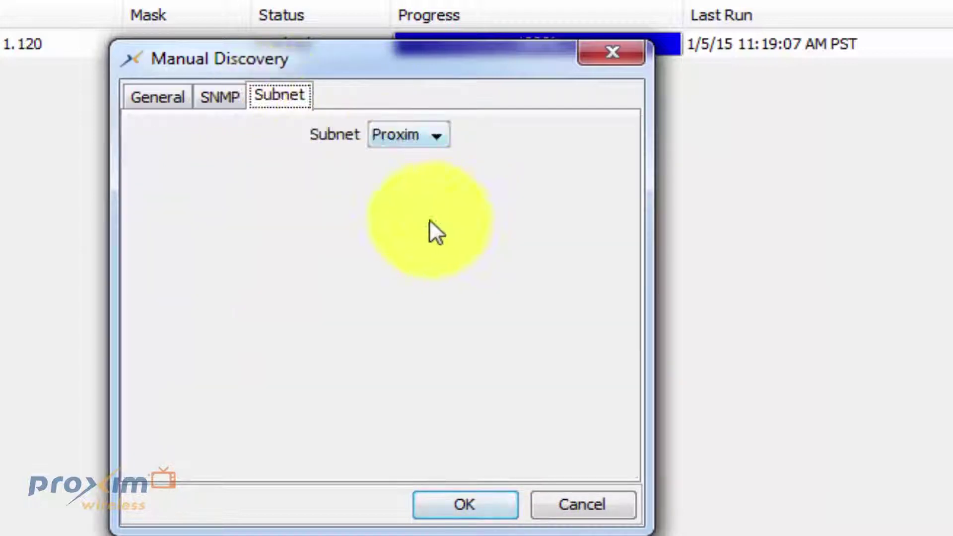
pyautogui.click(416, 135)
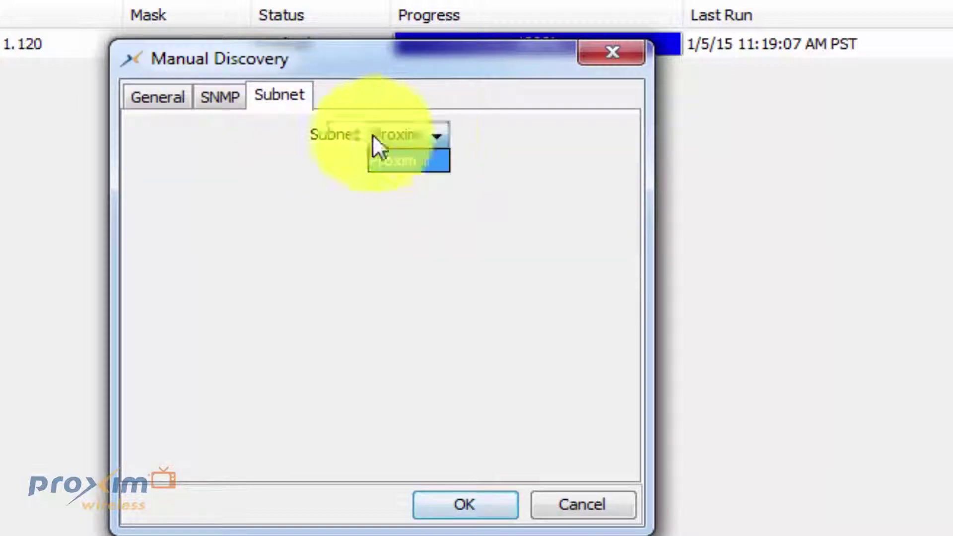
pyautogui.click(342, 215)
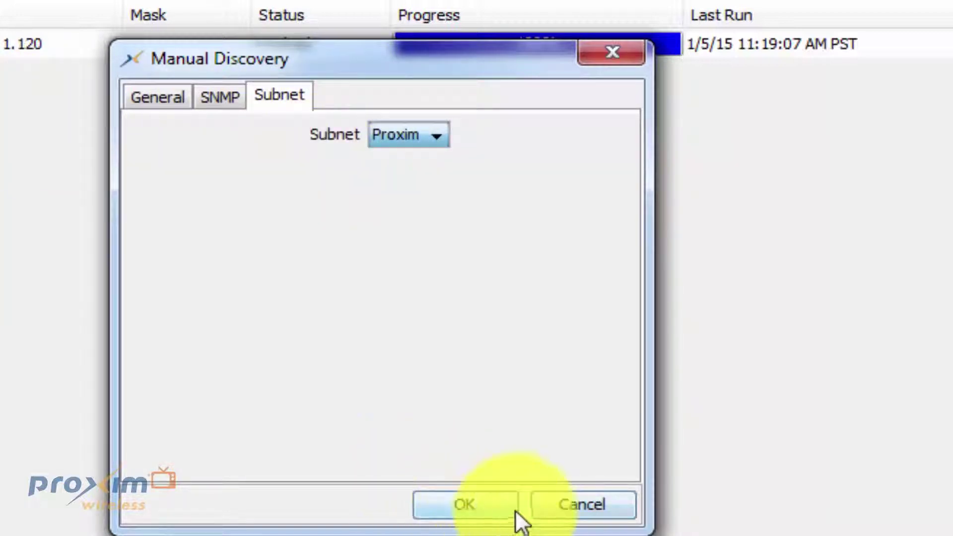
pyautogui.click(572, 509)
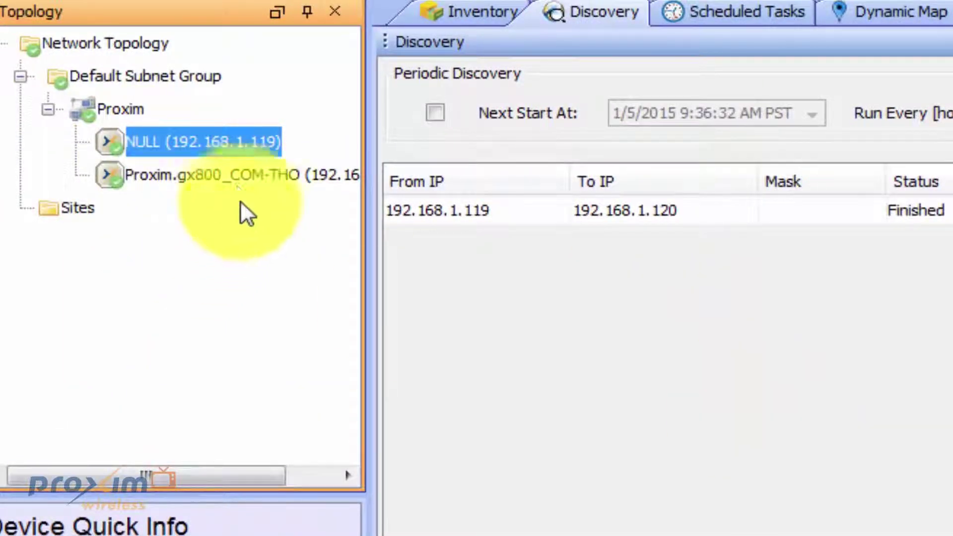
# Step: Open Web Configuration for NULL (192.168.1.119), then switch to the 192.168.1.120 radio's login page
pyautogui.click(236, 174)
pyautogui.click(233, 140)
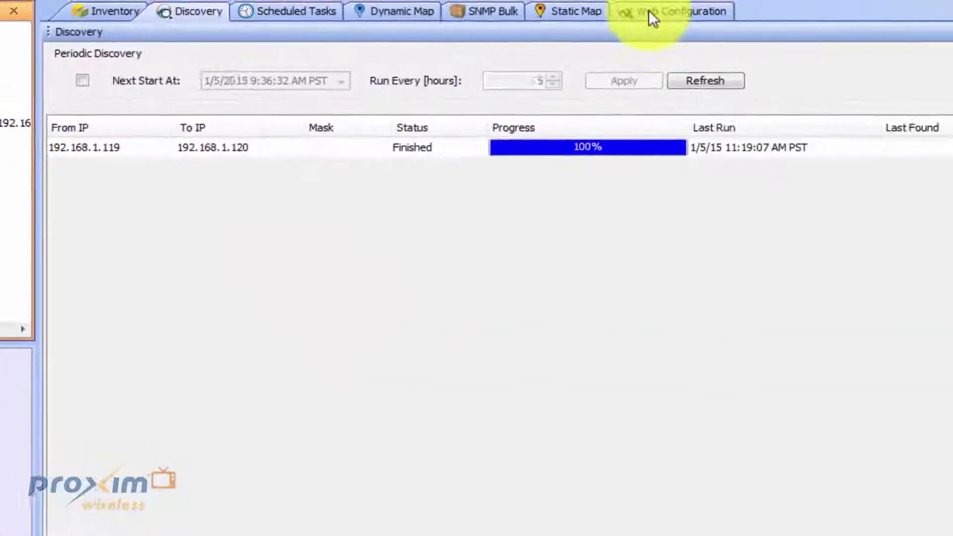
pyautogui.click(628, 13)
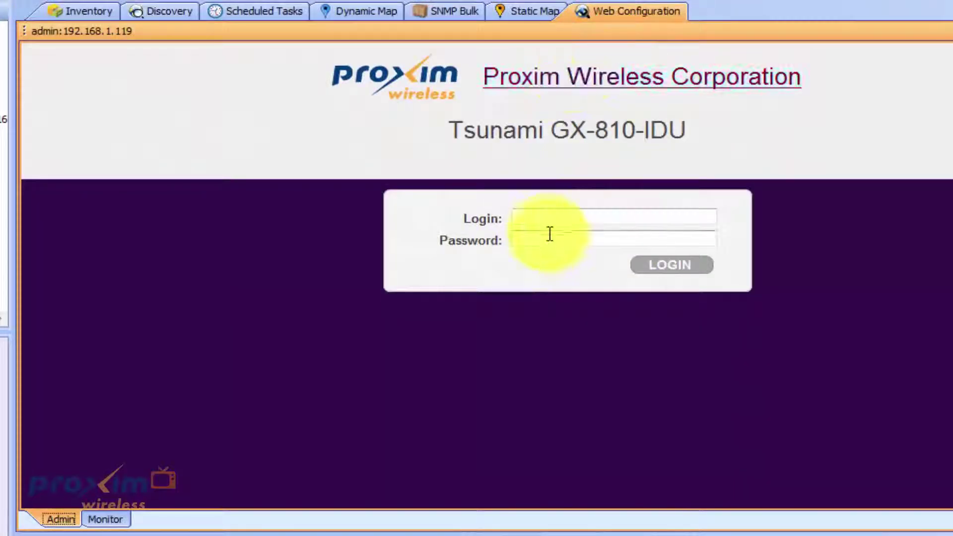
pyautogui.click(542, 218)
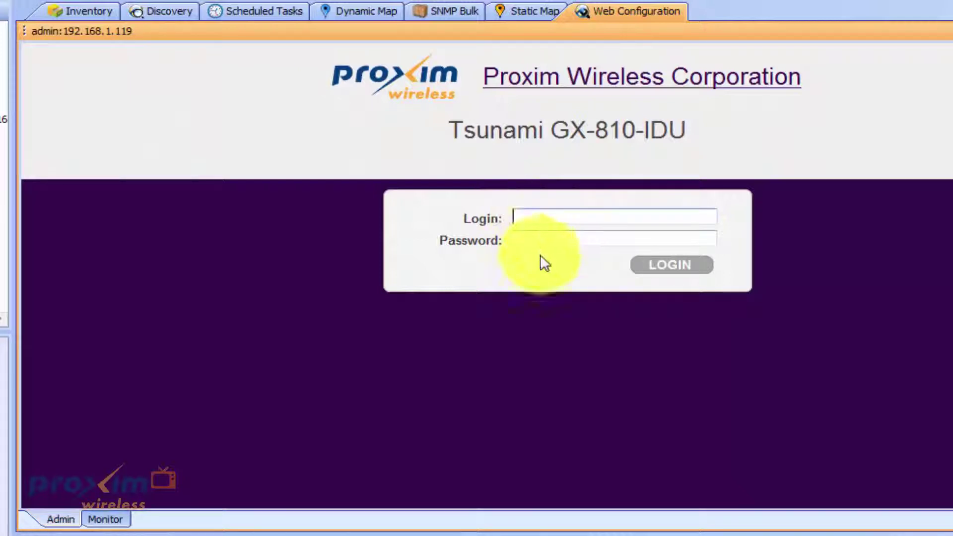
pyautogui.click(3, 119)
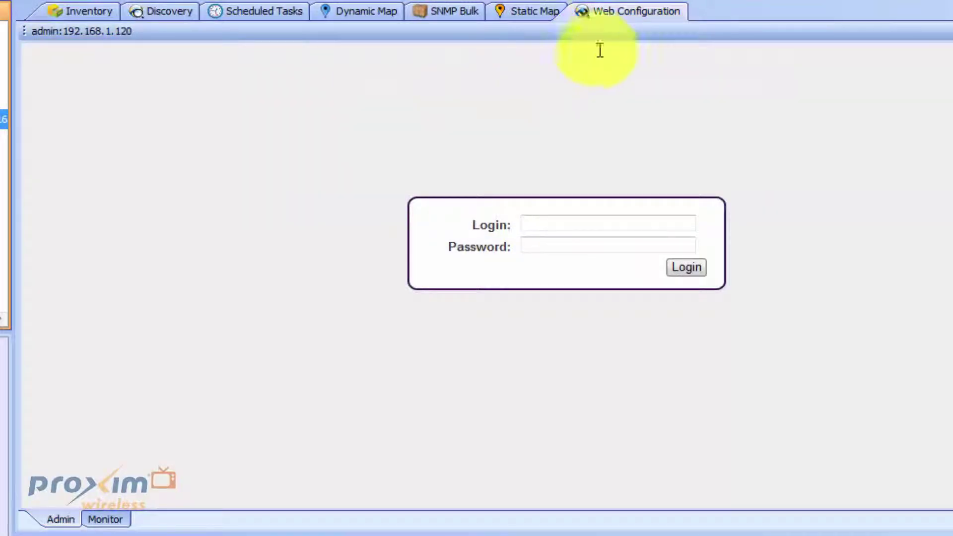
pyautogui.click(609, 13)
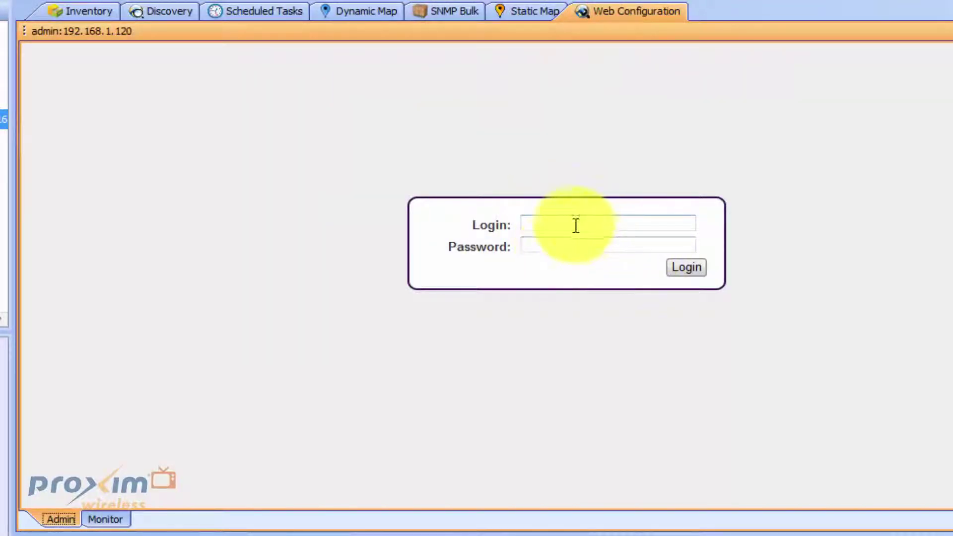